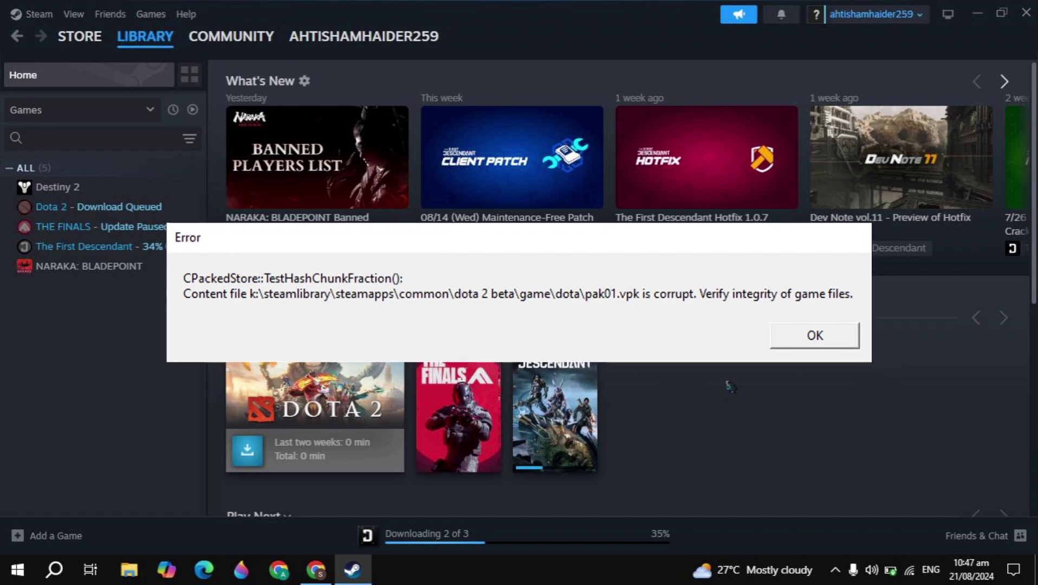
# - Dismiss the corrupt content file error and open the Installed Files properties for Dota 2
pyautogui.press('Return')
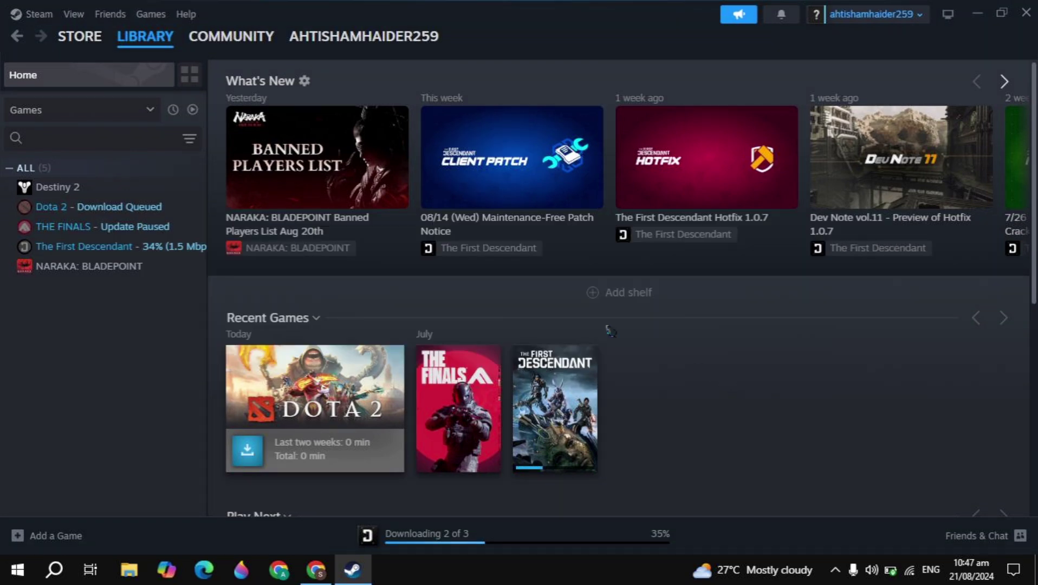
pyautogui.click(63, 214)
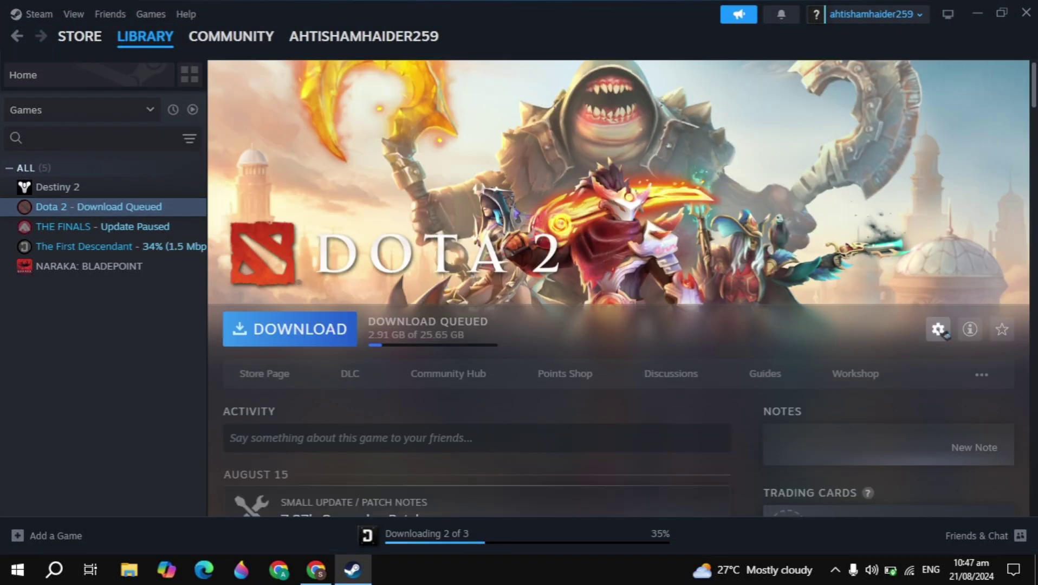
pyautogui.click(940, 330)
pyautogui.click(949, 434)
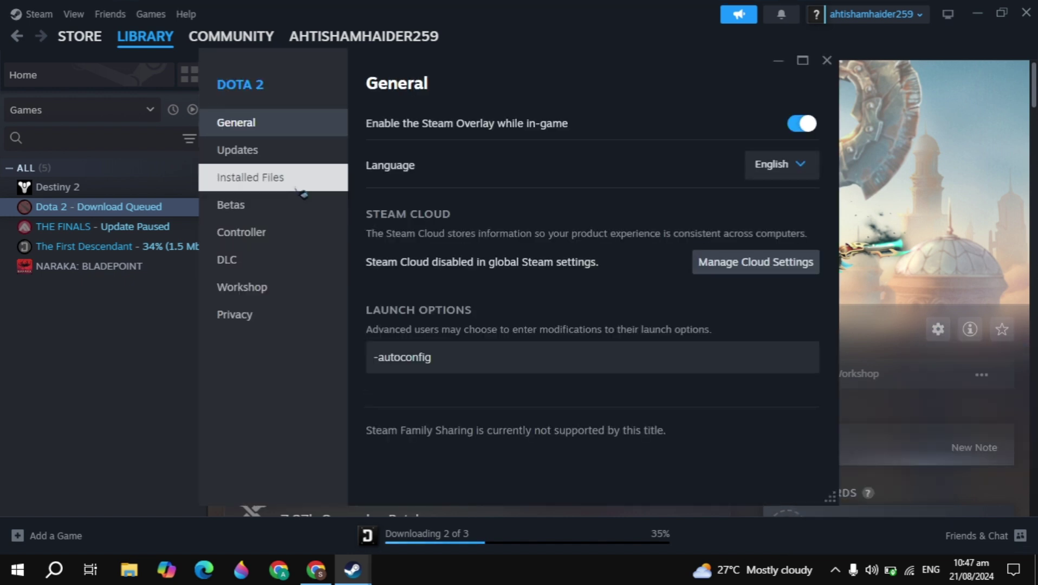
pyautogui.click(304, 194)
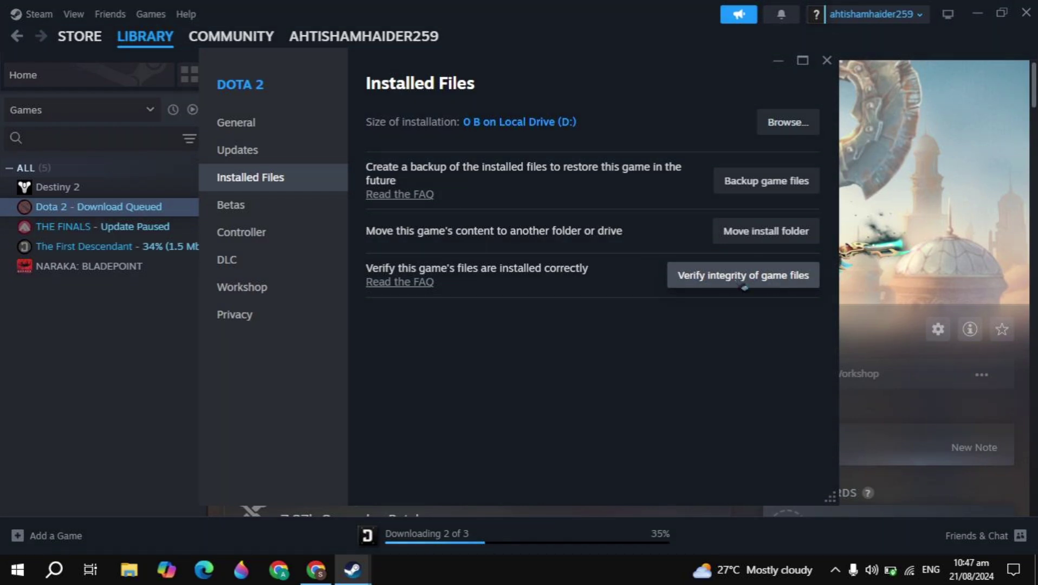
# - Review Dota 2's general properties and its available automatic update options
pyautogui.click(245, 118)
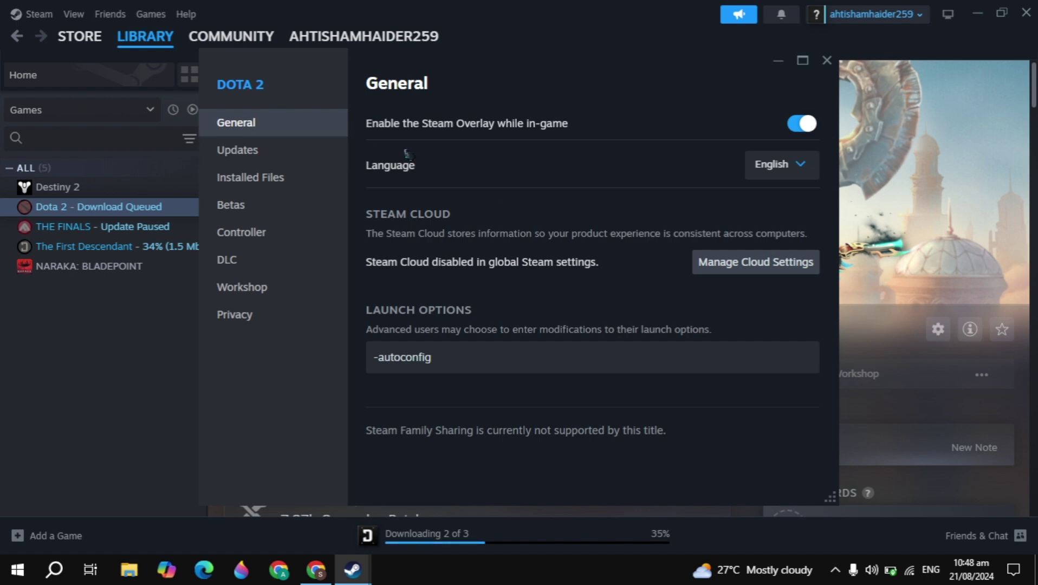
pyautogui.click(234, 150)
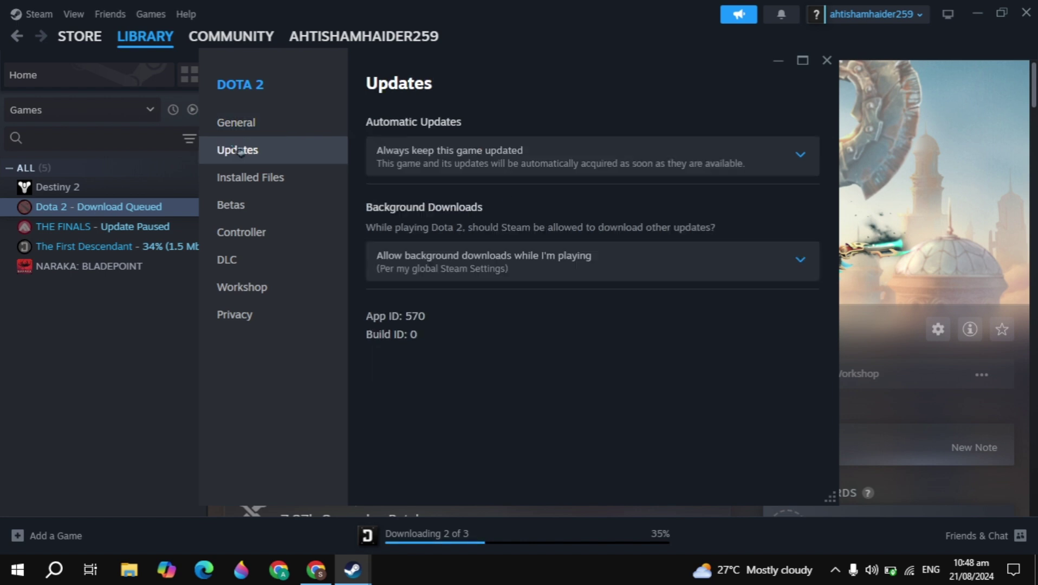
pyautogui.click(527, 164)
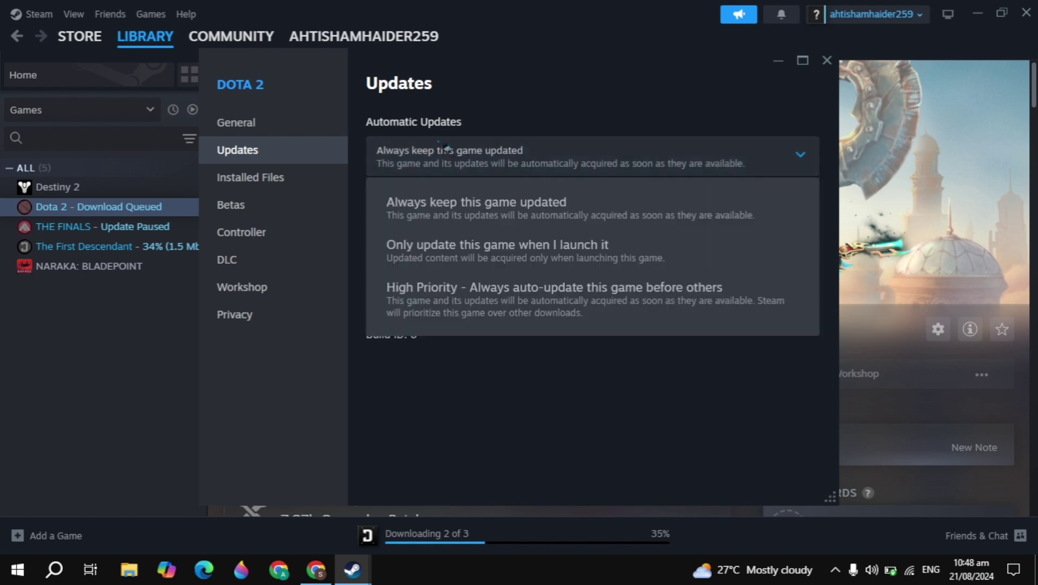
pyautogui.click(440, 147)
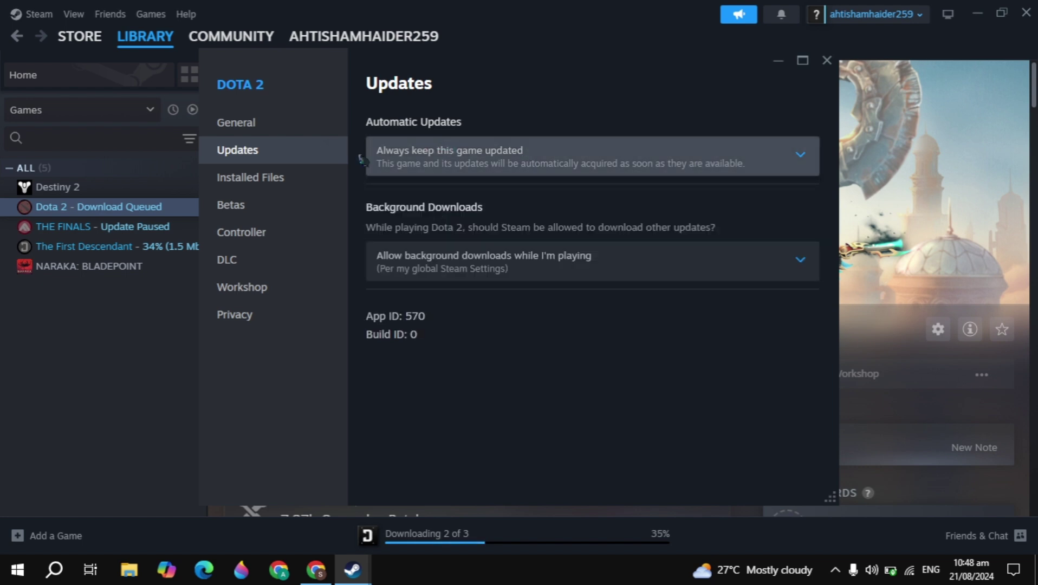
# - View Dota 2's installation folder from its installed files settings, and close the folder and the game's properties
pyautogui.click(253, 185)
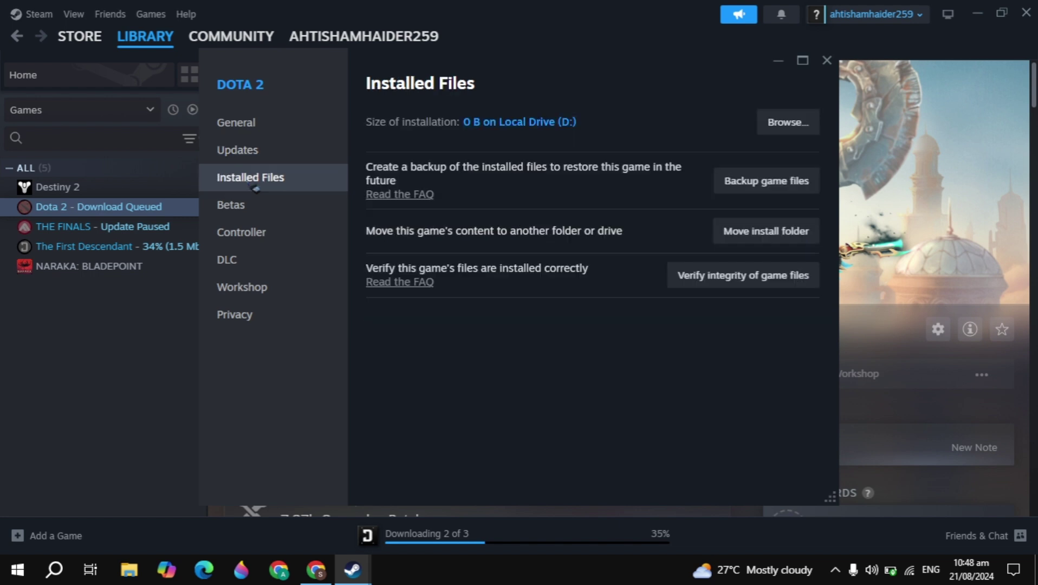
pyautogui.click(783, 123)
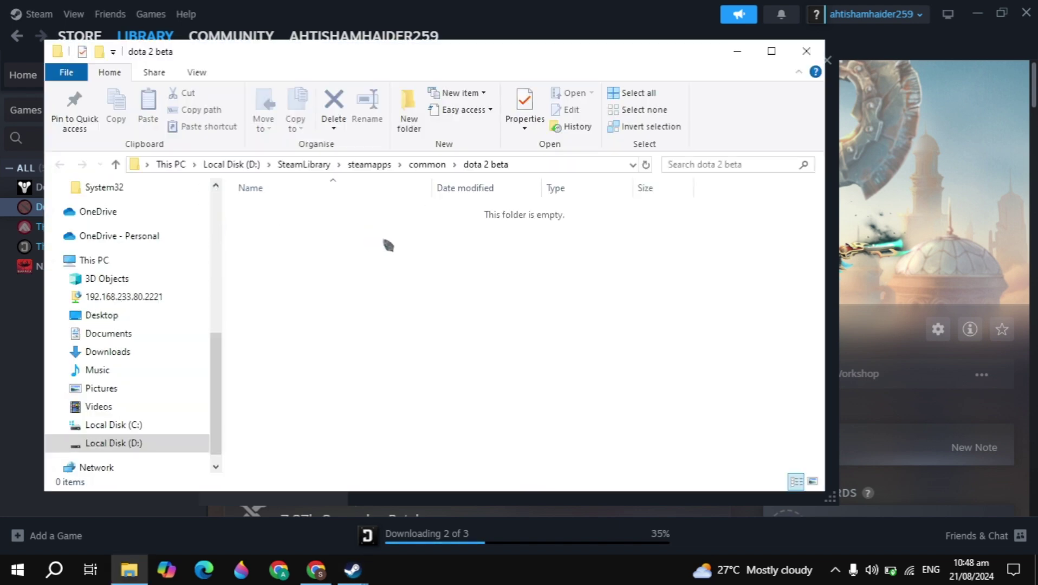
pyautogui.click(806, 50)
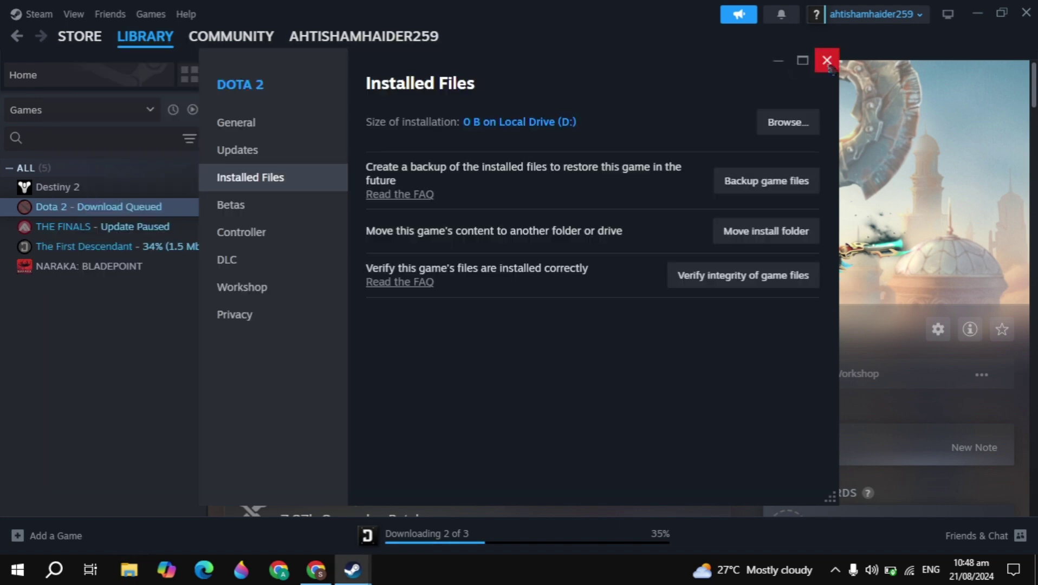
pyautogui.click(823, 65)
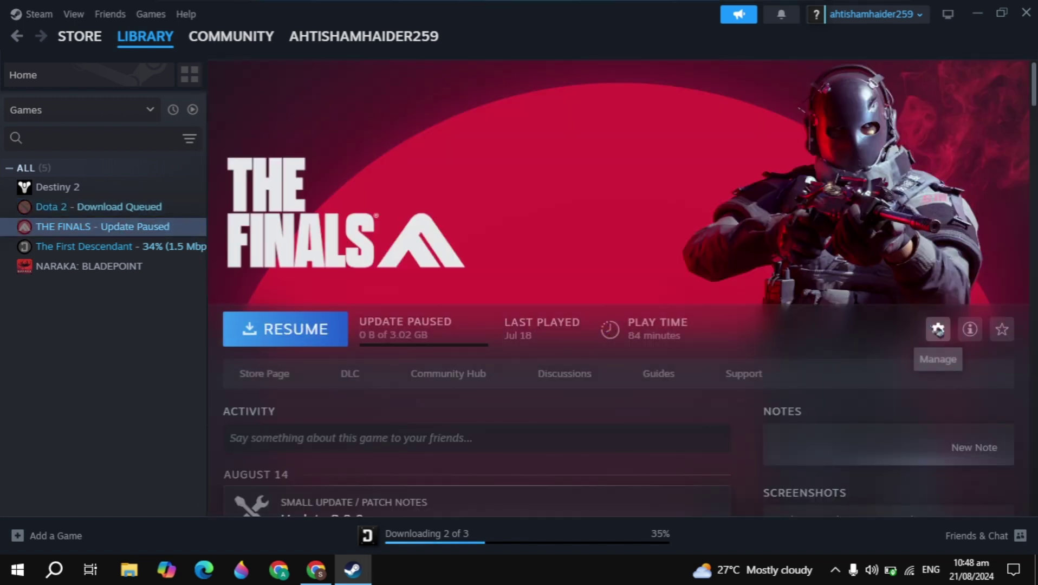
# - Open the local installation folder of THE FINALS from the game's installed files properties
pyautogui.click(937, 329)
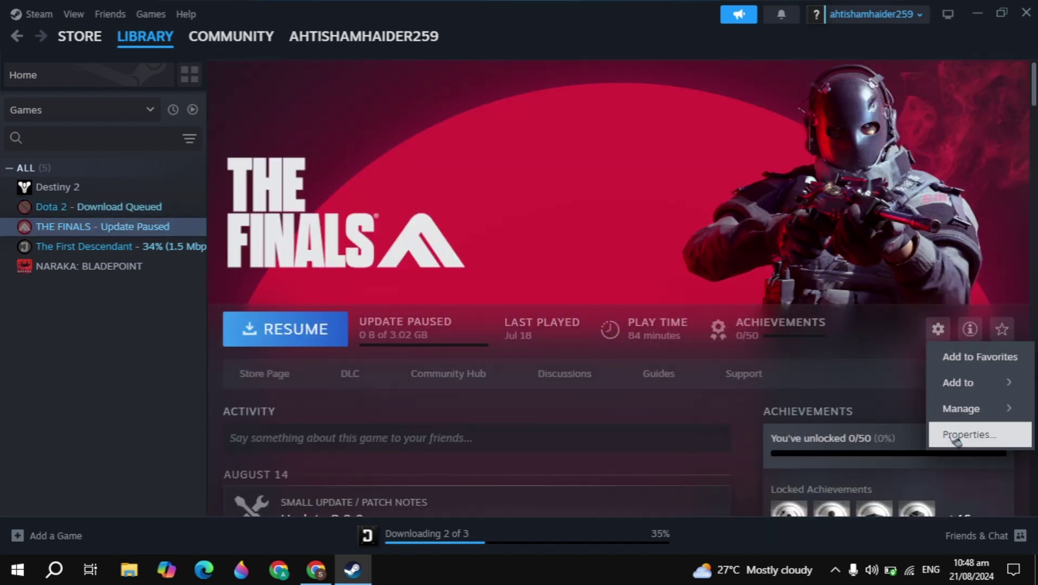
pyautogui.click(953, 436)
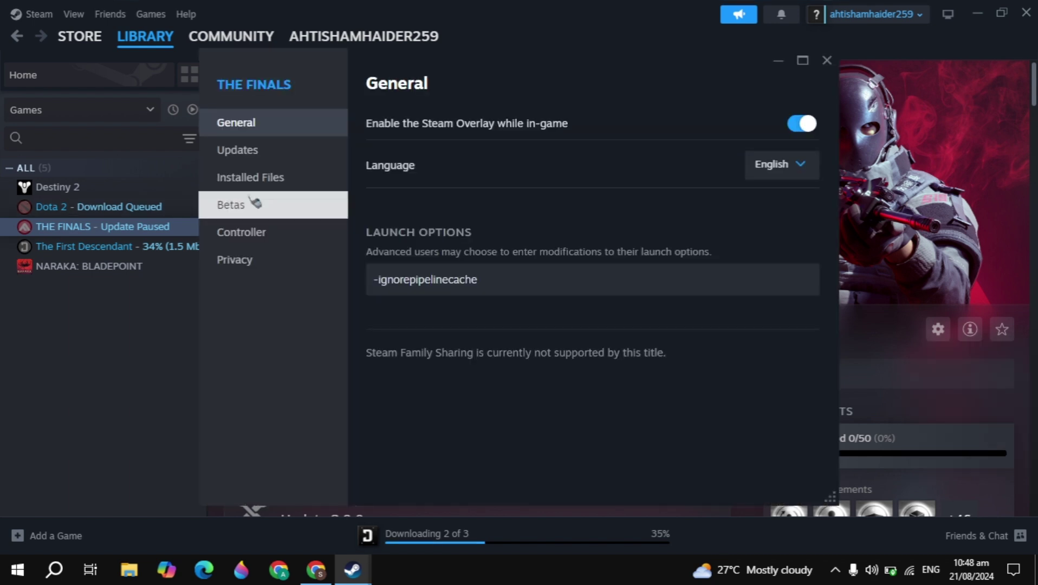
pyautogui.click(254, 204)
pyautogui.click(287, 181)
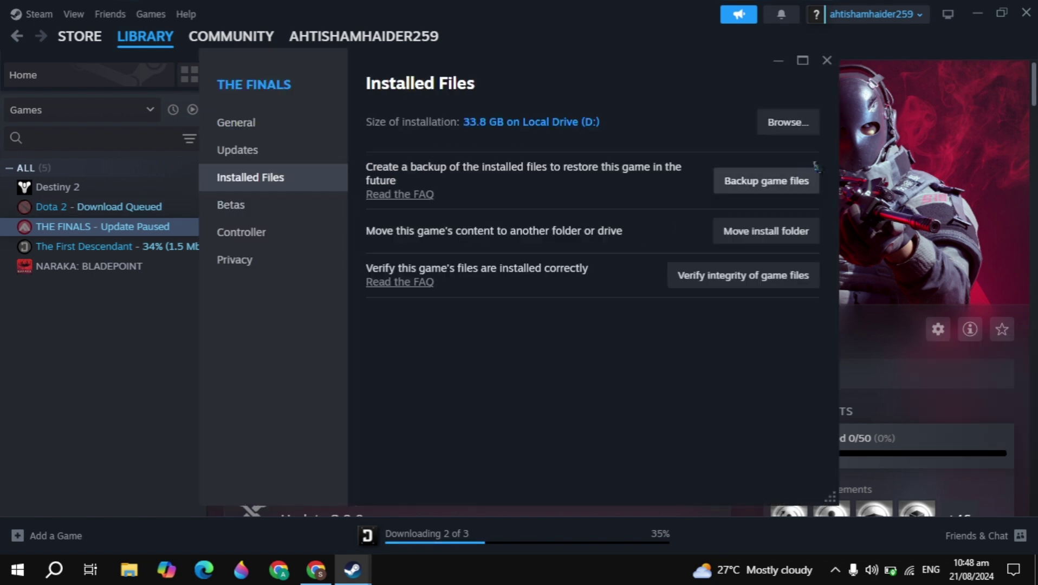
pyautogui.click(806, 133)
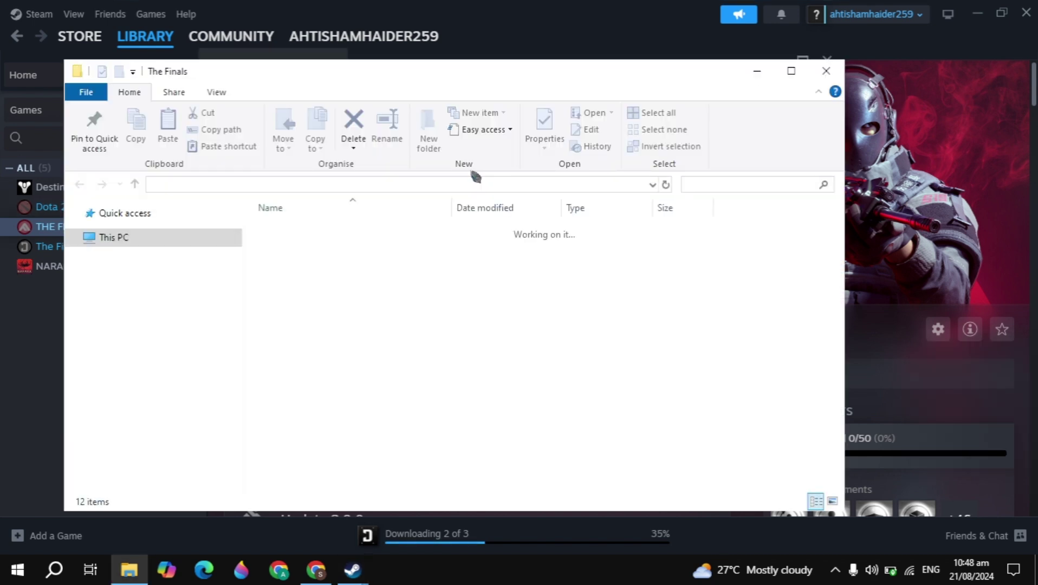
# - Apply Windows 8 compatibility mode to the Discovery application in The Finals folder, and close the folder
pyautogui.click(324, 297)
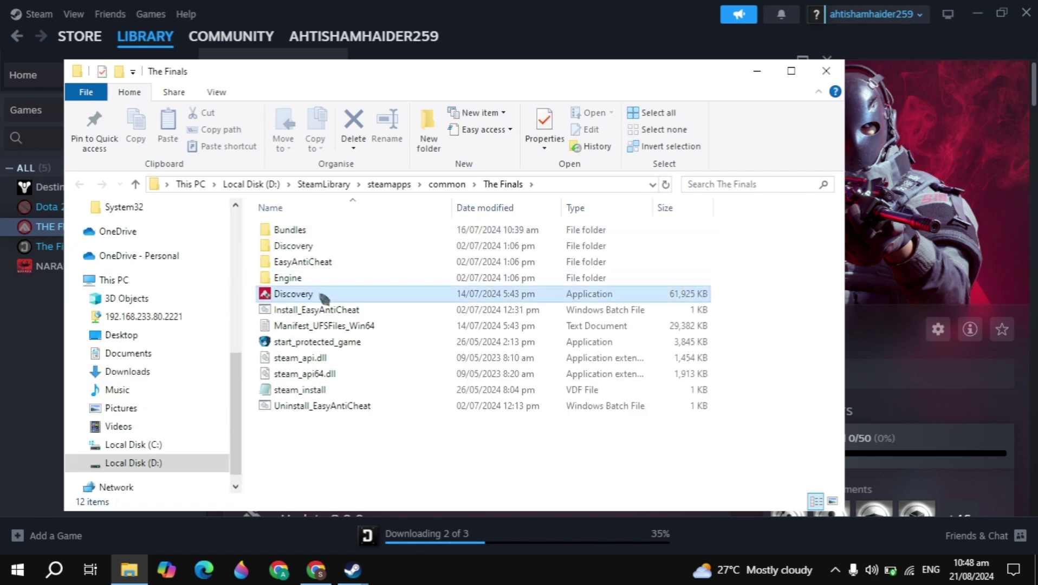
pyautogui.rightClick(323, 296)
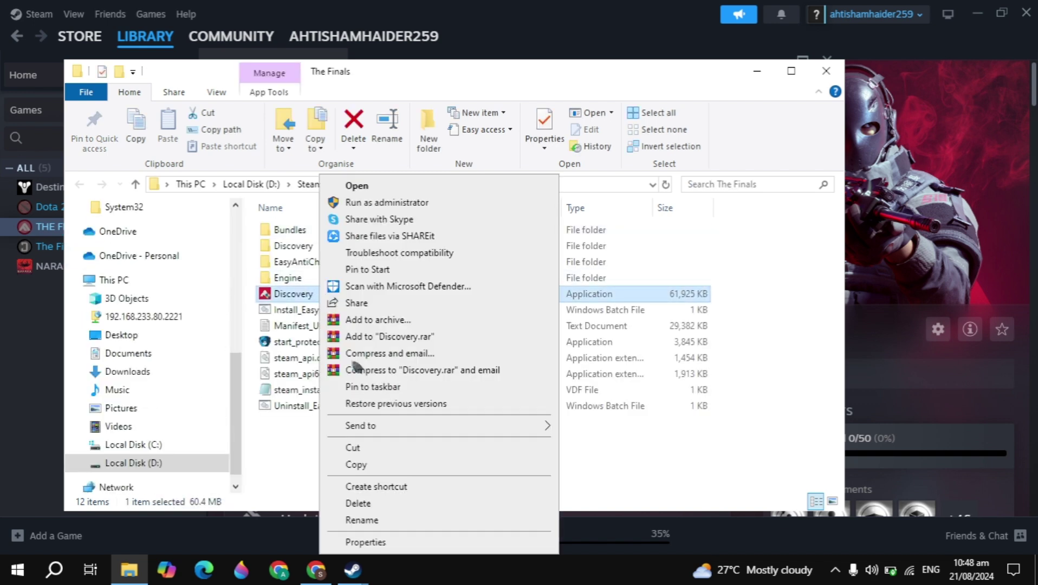
pyautogui.click(403, 543)
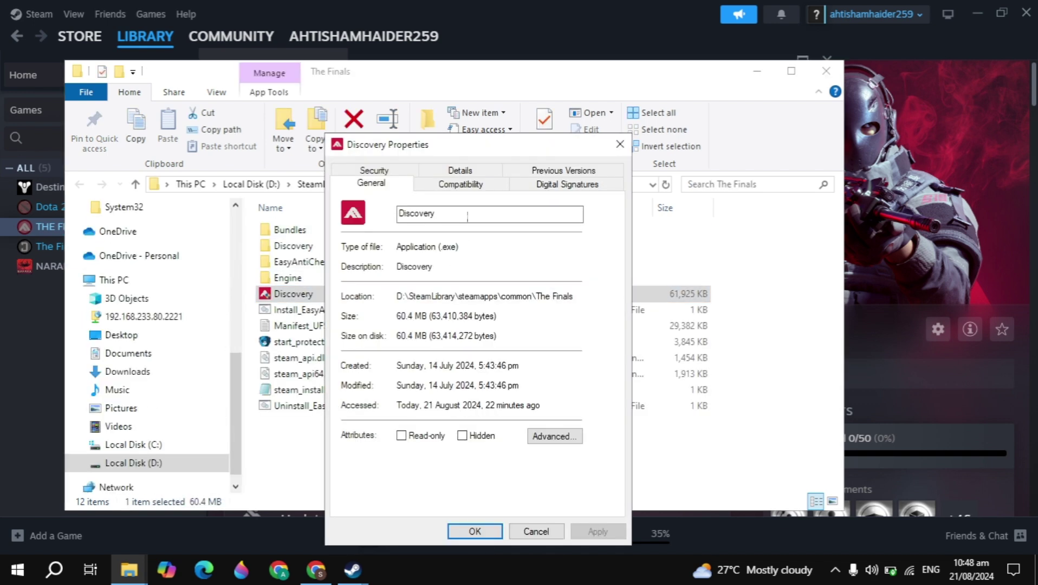
pyautogui.click(481, 187)
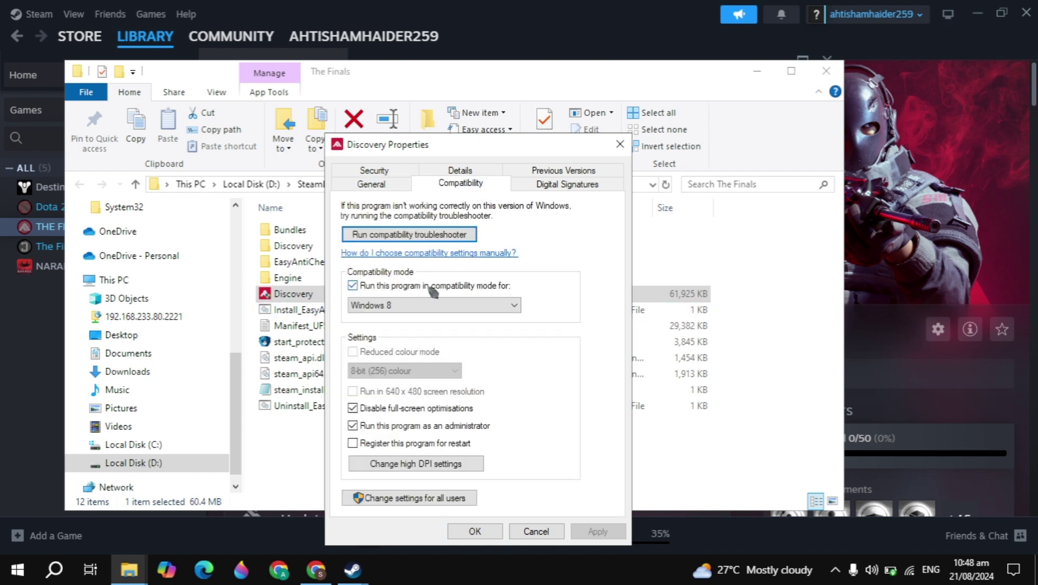
pyautogui.click(477, 306)
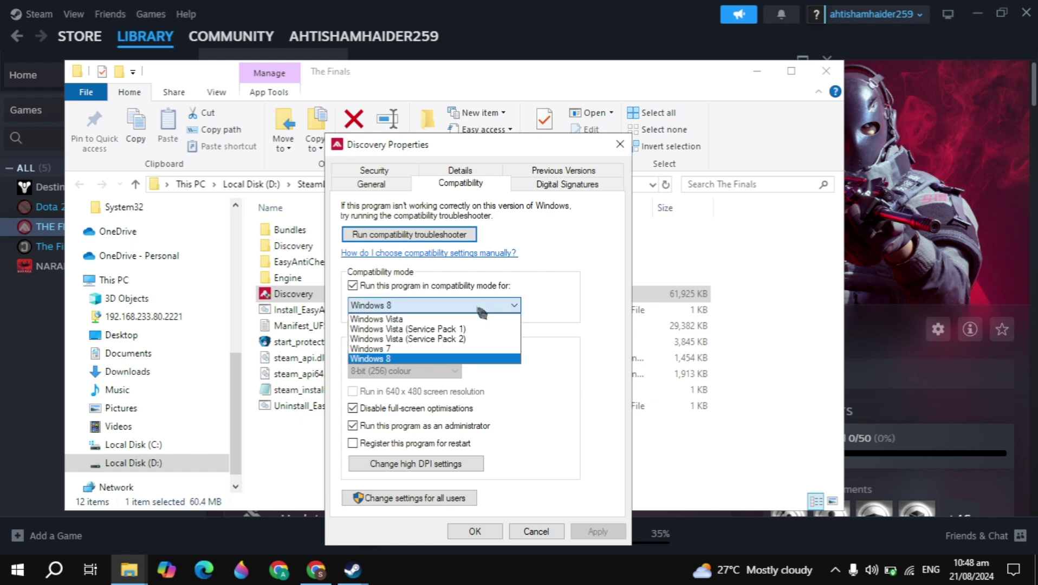
pyautogui.click(370, 359)
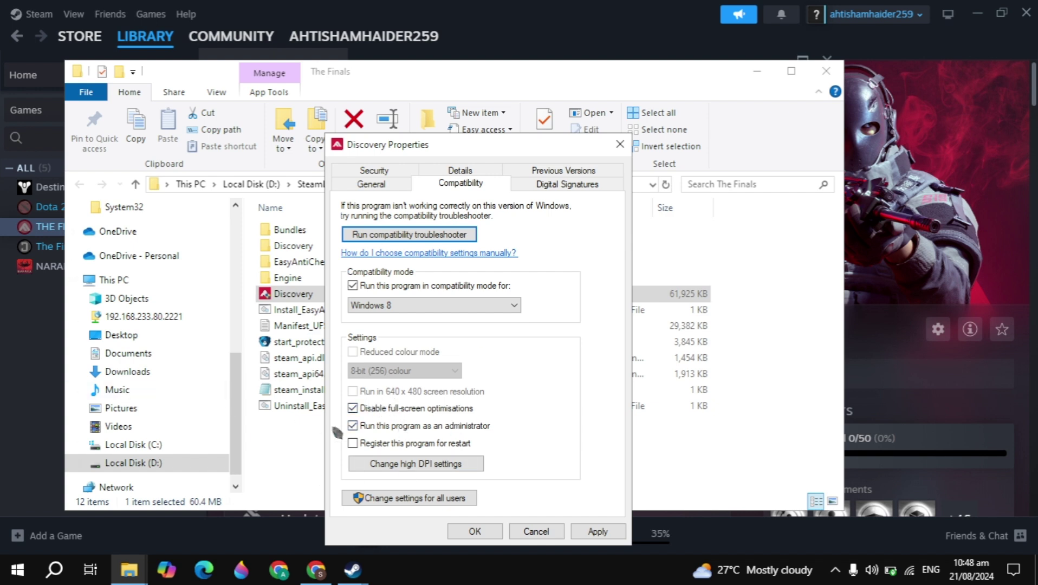
pyautogui.click(593, 533)
pyautogui.click(471, 531)
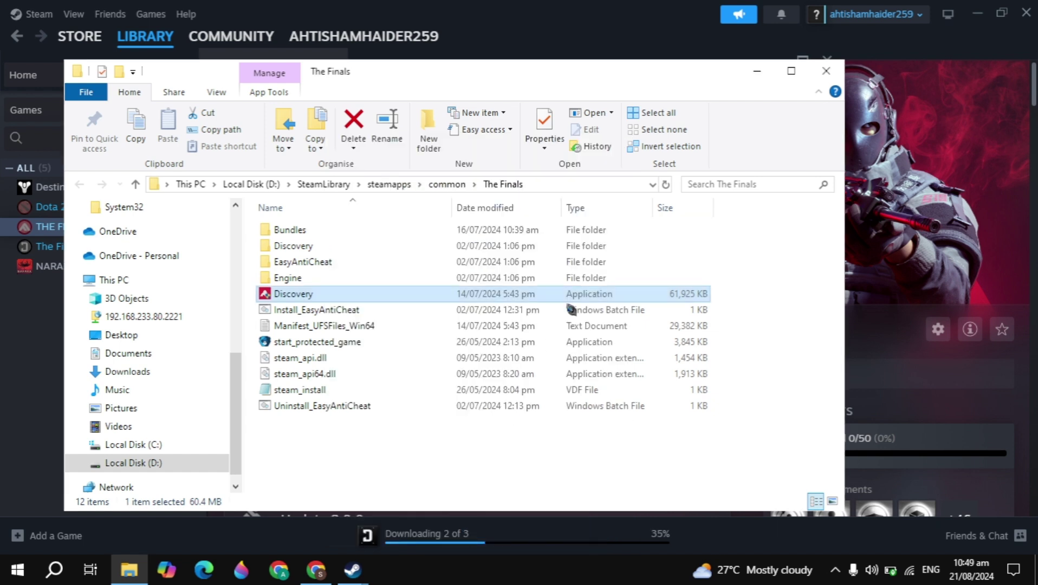
pyautogui.click(825, 70)
pyautogui.click(827, 60)
# - Repair the Steam library on Local Drive (C:) from the storage settings and dismiss the repair dialog
pyautogui.click(28, 18)
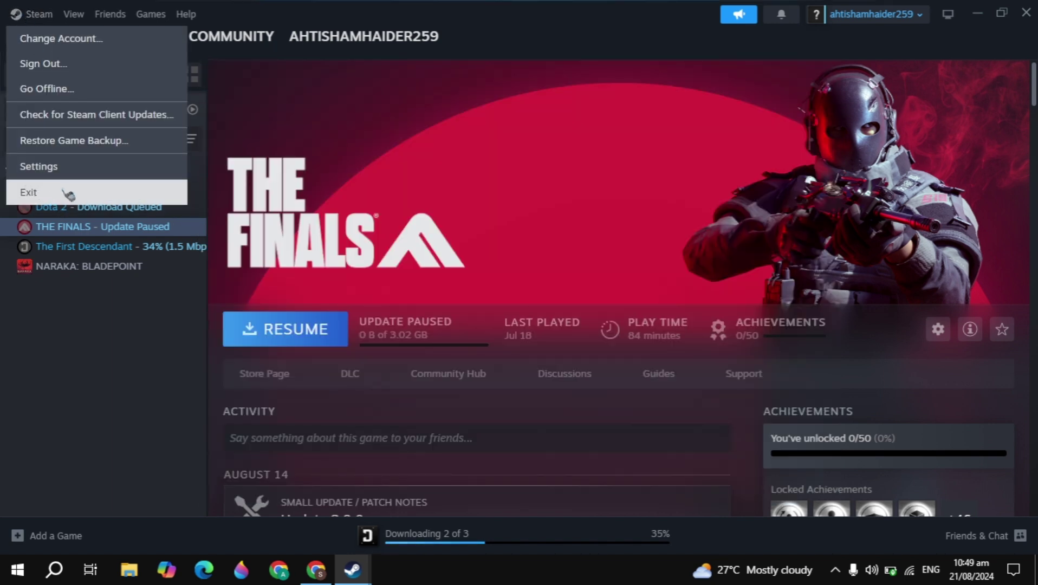
pyautogui.click(40, 14)
pyautogui.click(42, 23)
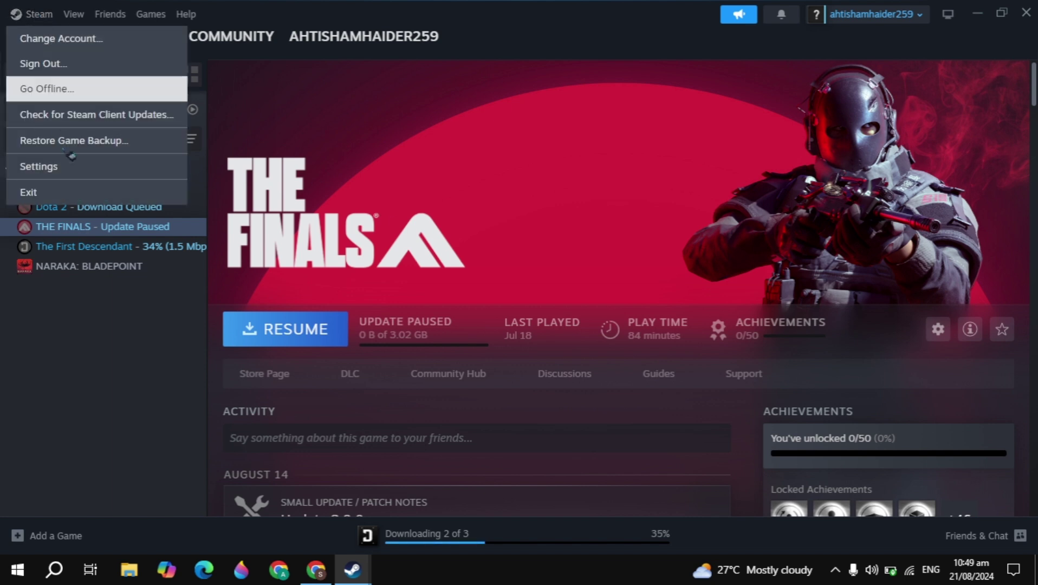
pyautogui.click(76, 168)
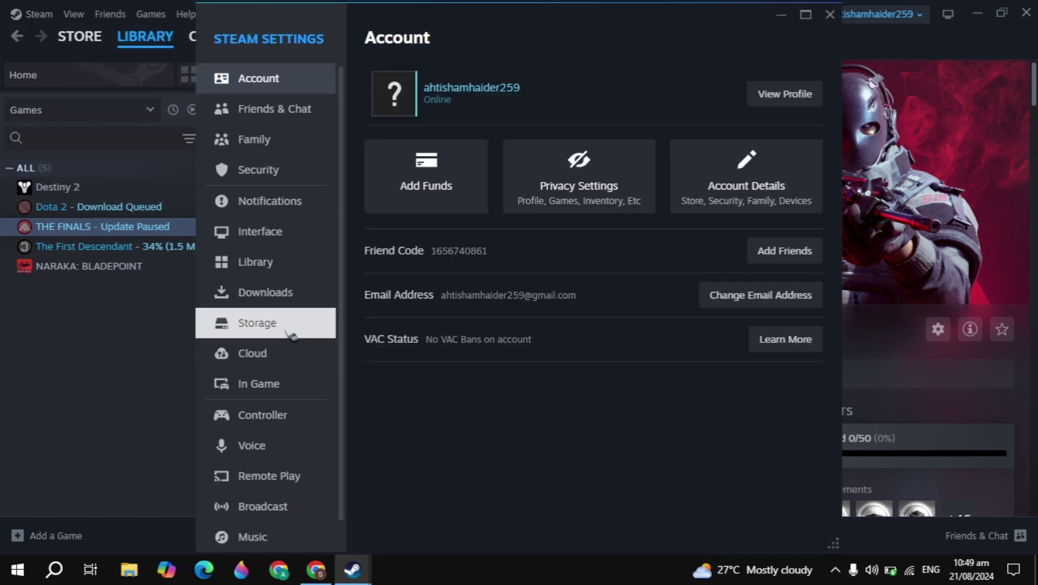
pyautogui.click(287, 331)
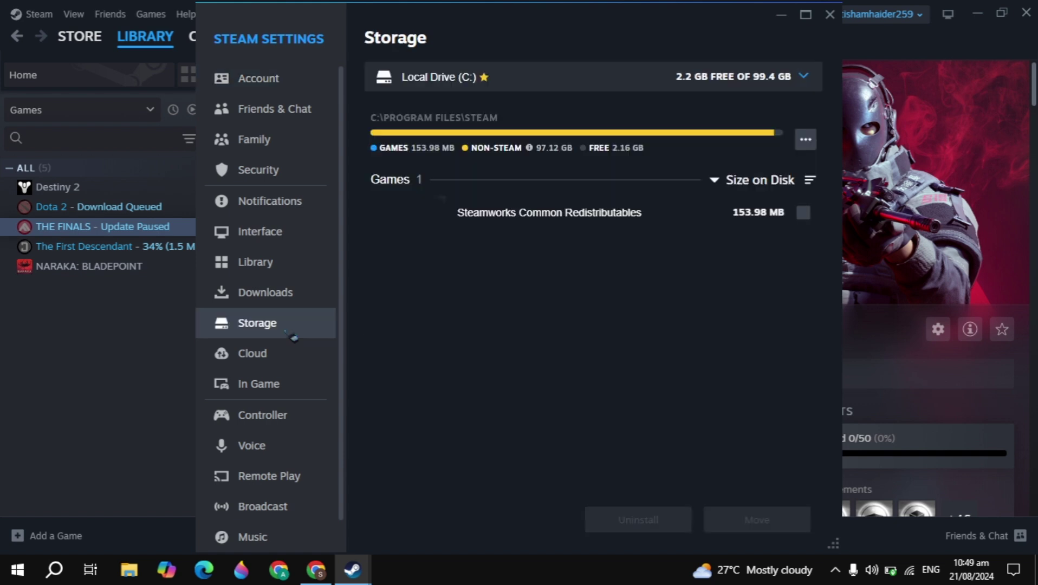
pyautogui.click(806, 142)
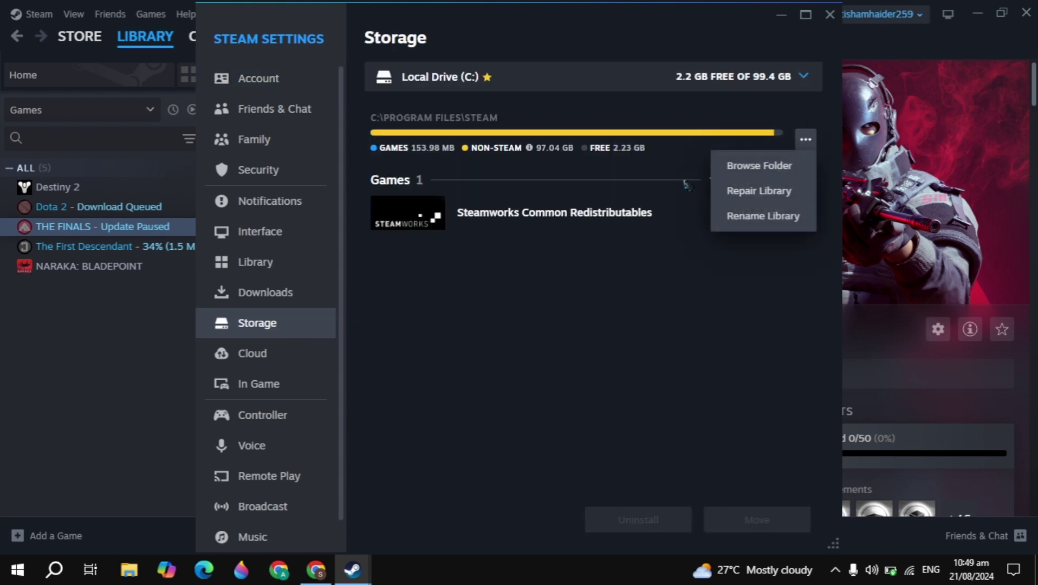
pyautogui.click(780, 200)
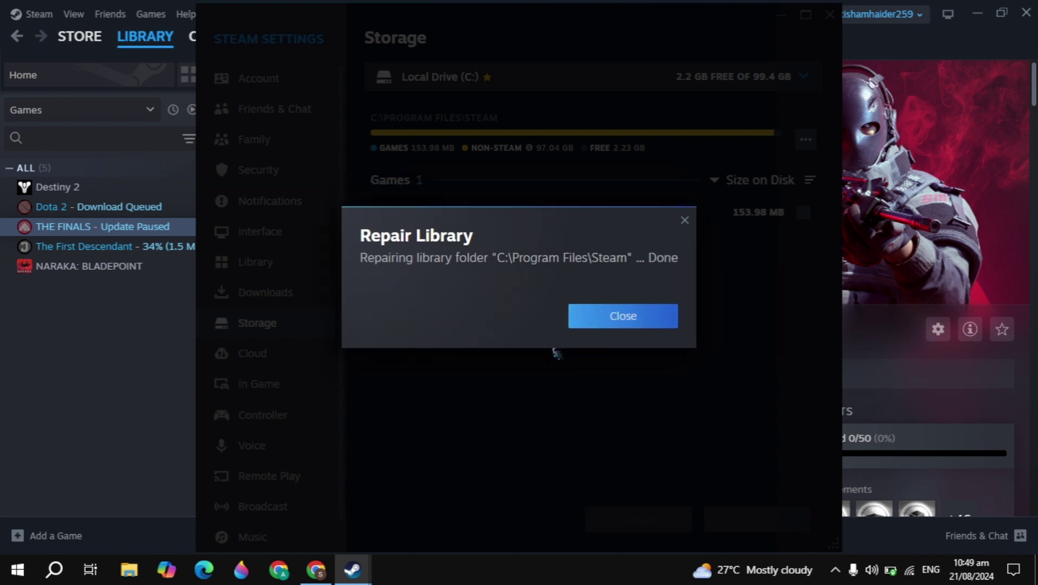
pyautogui.click(685, 220)
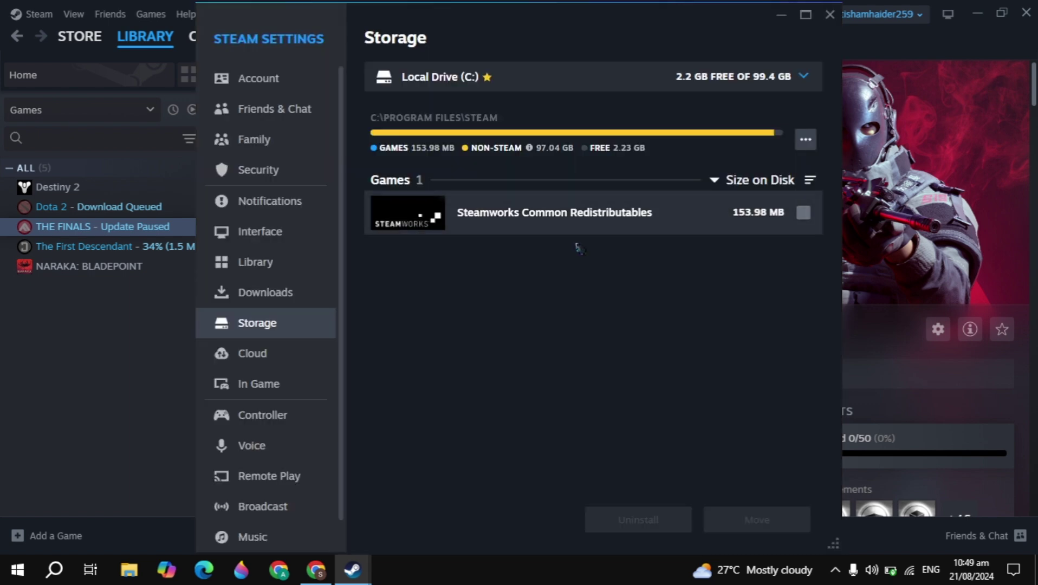
# - Review the Downloads settings, including the download cache and shader pre-caching options, and close the Steam settings
pyautogui.click(265, 300)
pyautogui.scroll(-5, 630, 361)
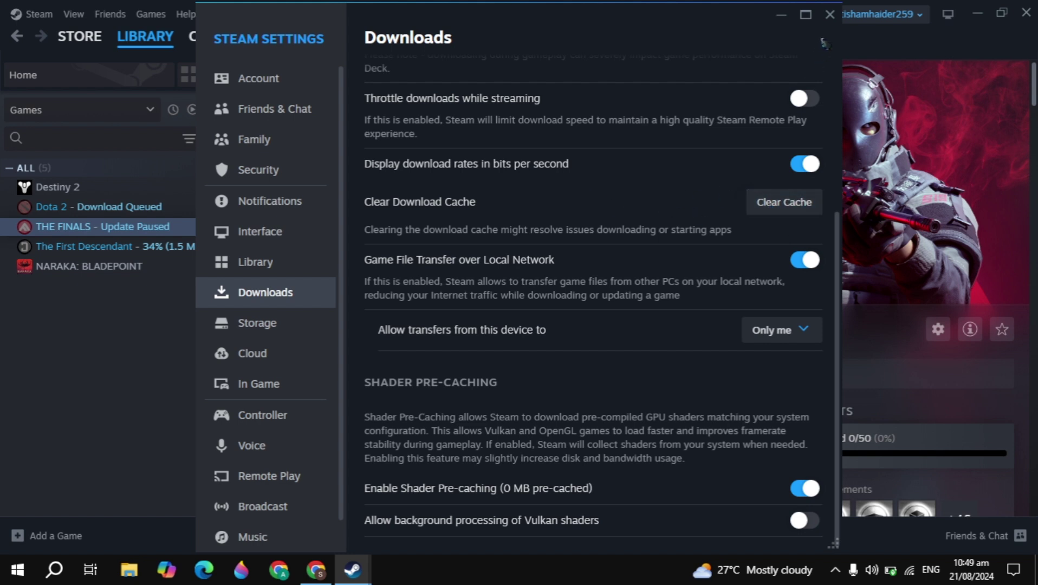
pyautogui.click(829, 14)
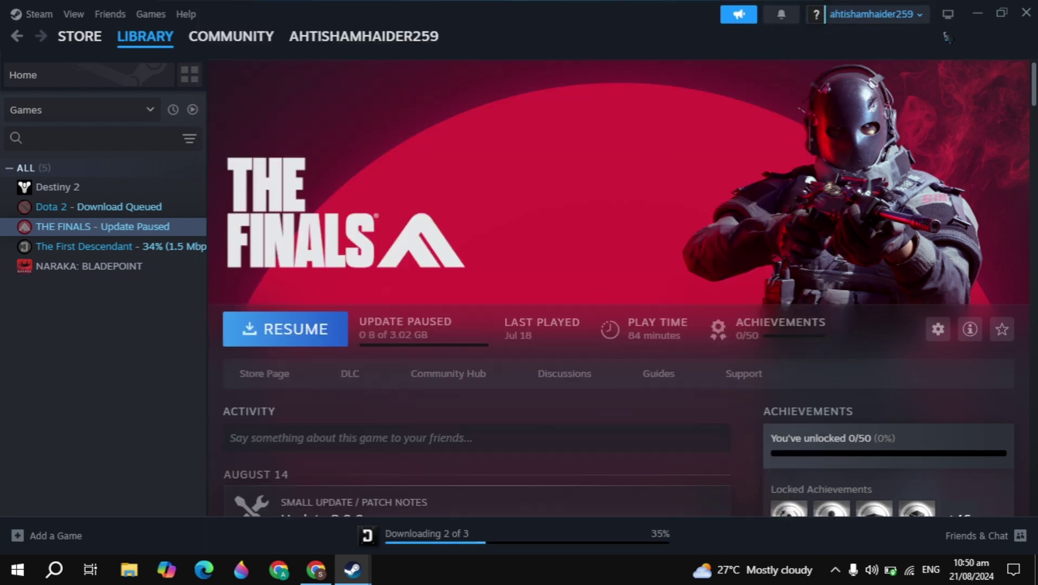
# - Minimise the Steam library, close THE FINALS properties window, and open Device Manager through Windows search
pyautogui.click(978, 14)
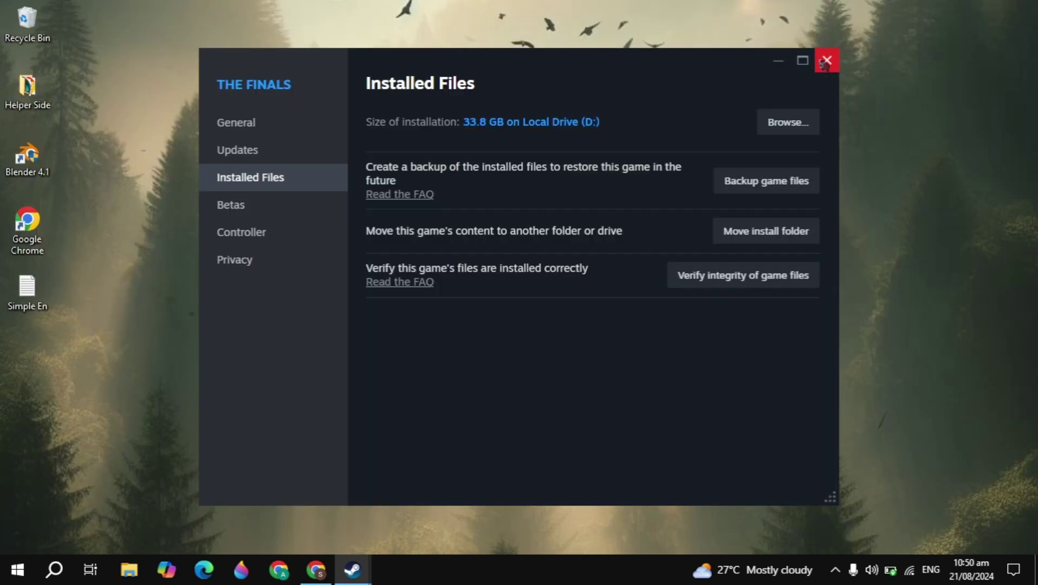
pyautogui.click(825, 59)
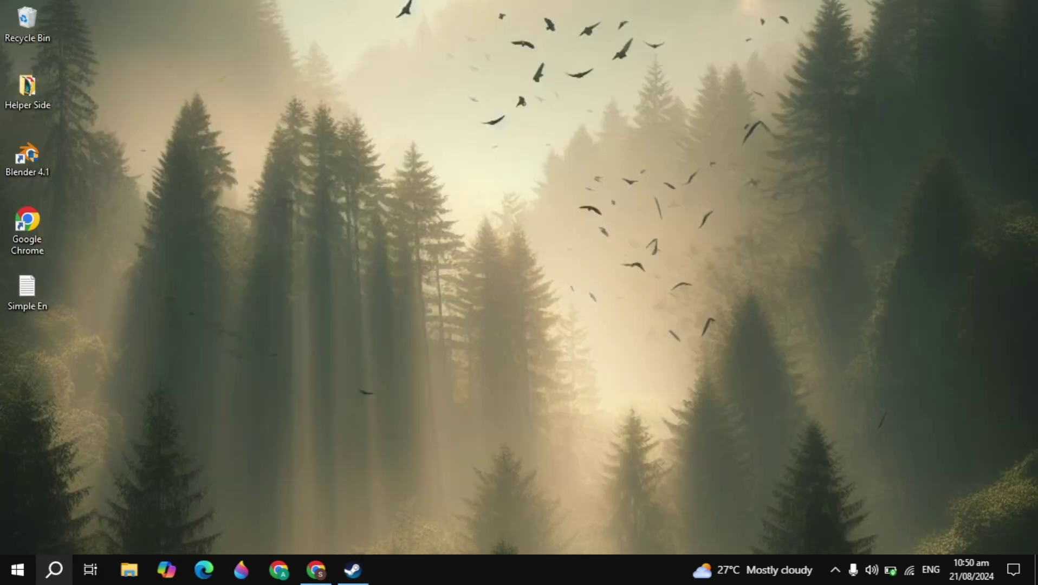
pyautogui.click(54, 569)
pyautogui.write('dev')
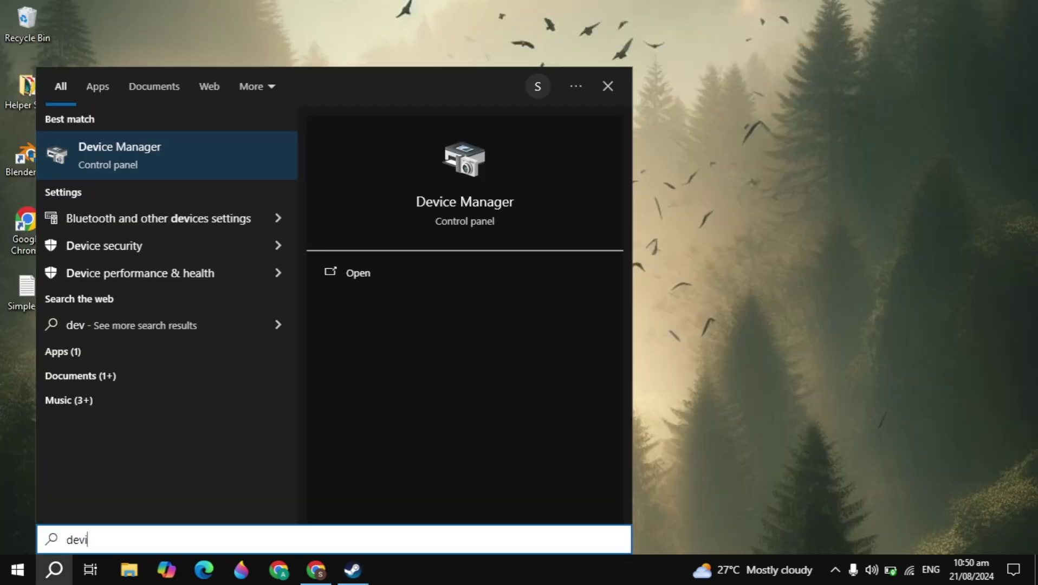
pyautogui.write('i')
pyautogui.press('Return')
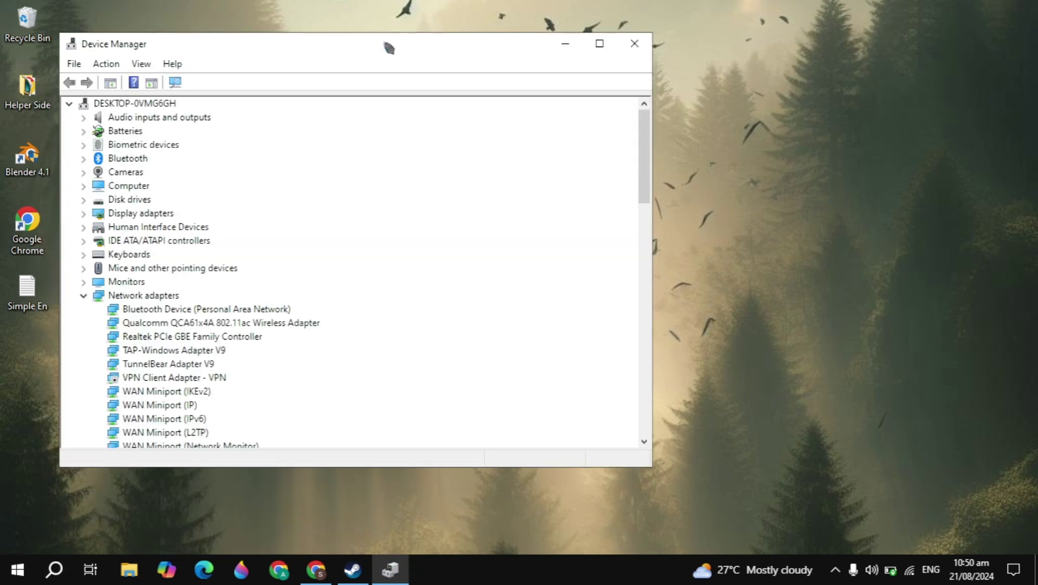
# - Locate the Display adapters category in Device Manager, where graphics drivers are updated, and close Device Manager
pyautogui.moveTo(389, 48); pyautogui.dragTo(510, 104)
pyautogui.click(255, 274)
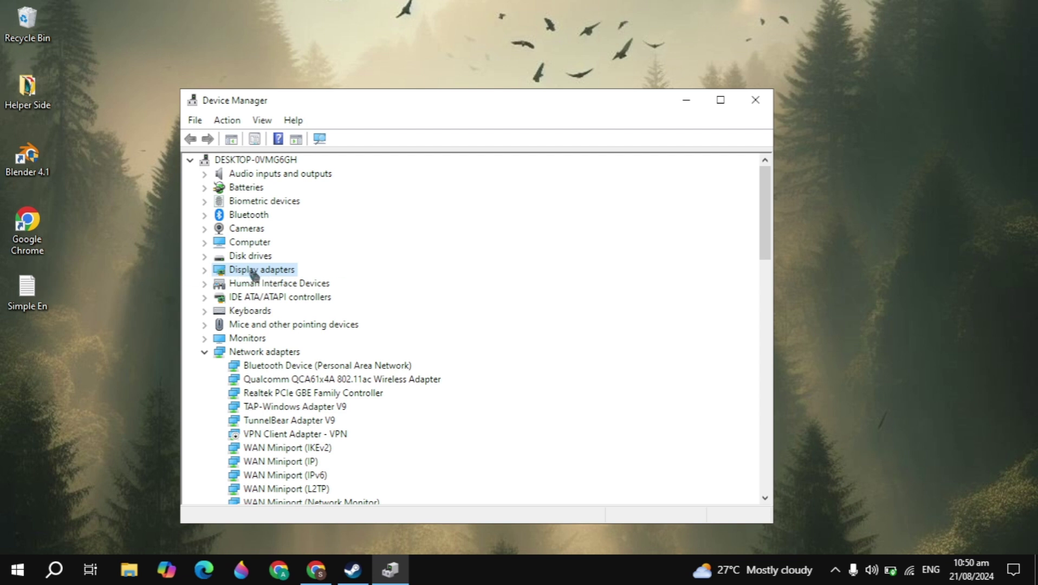
pyautogui.click(756, 102)
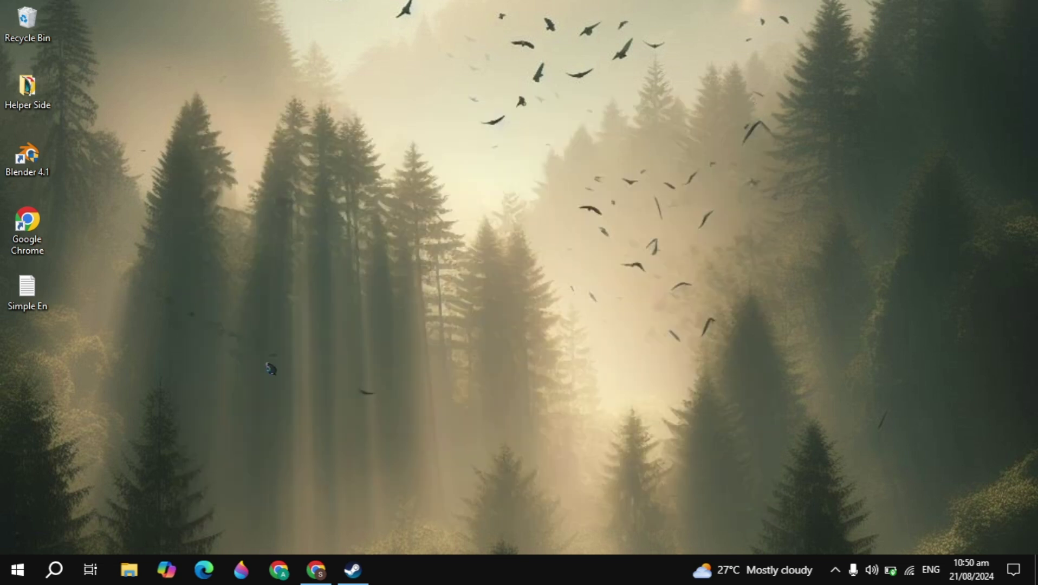
# - Search Windows for "up", open the Check for updates settings to view Windows Update, and close Settings
pyautogui.click(51, 572)
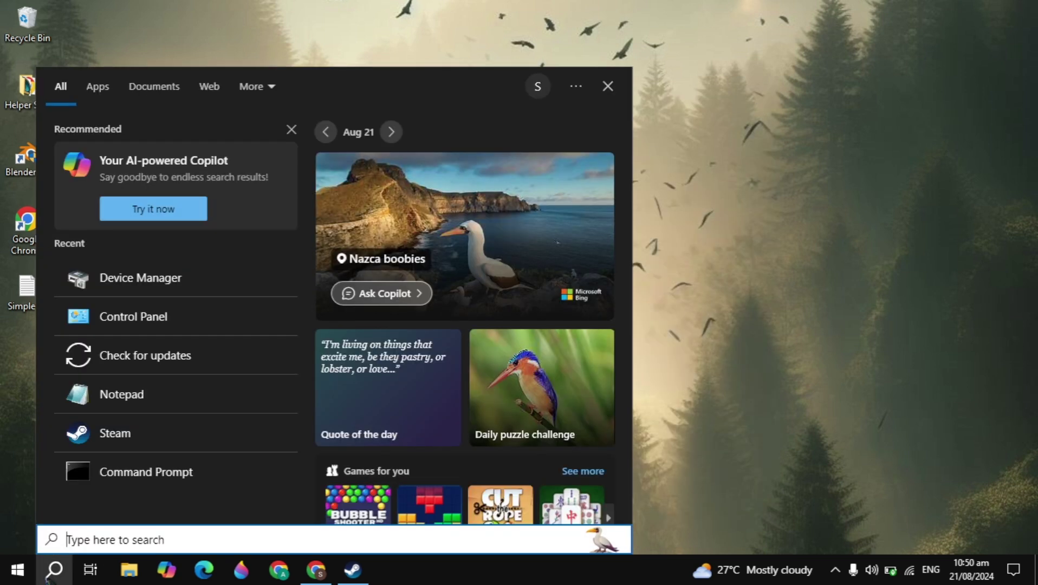
pyautogui.write('up')
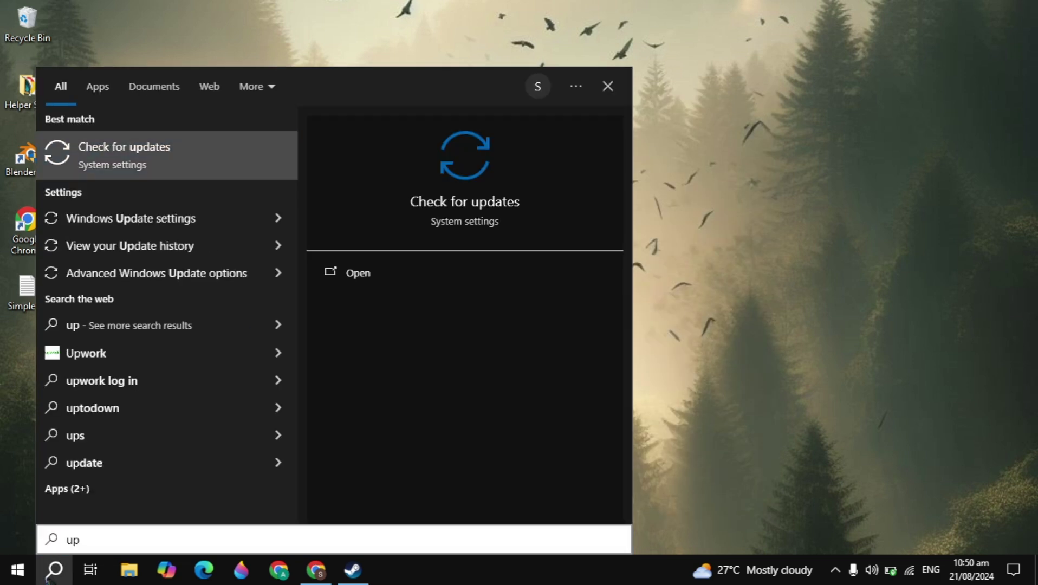
pyautogui.press('Return')
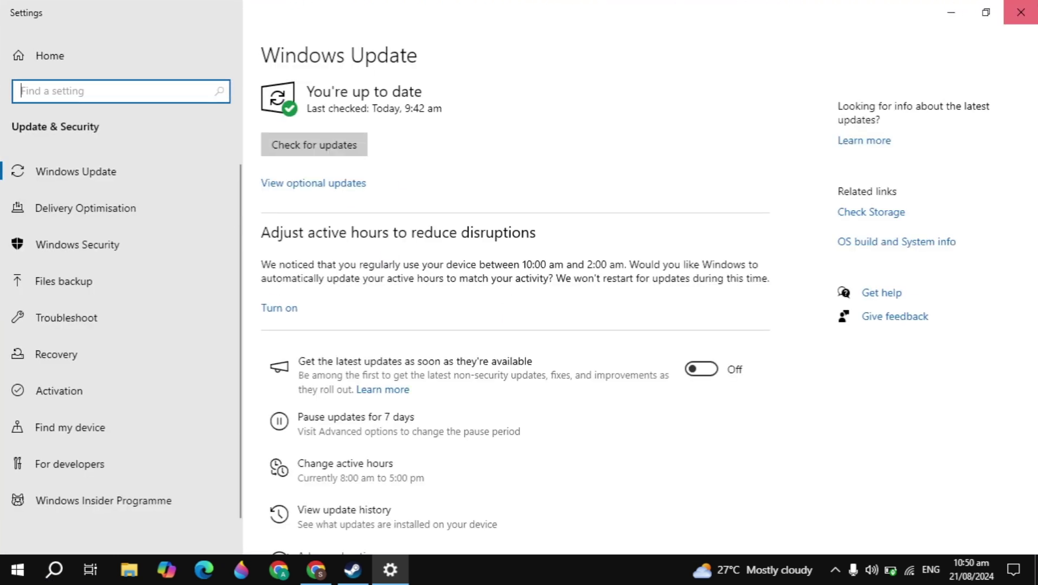
pyautogui.click(1021, 12)
# - Switch to Steam, look at the Uninstall option among Dota 2's management options, and dismiss the options without uninstalling
pyautogui.hotkey('alt', 'Tab')
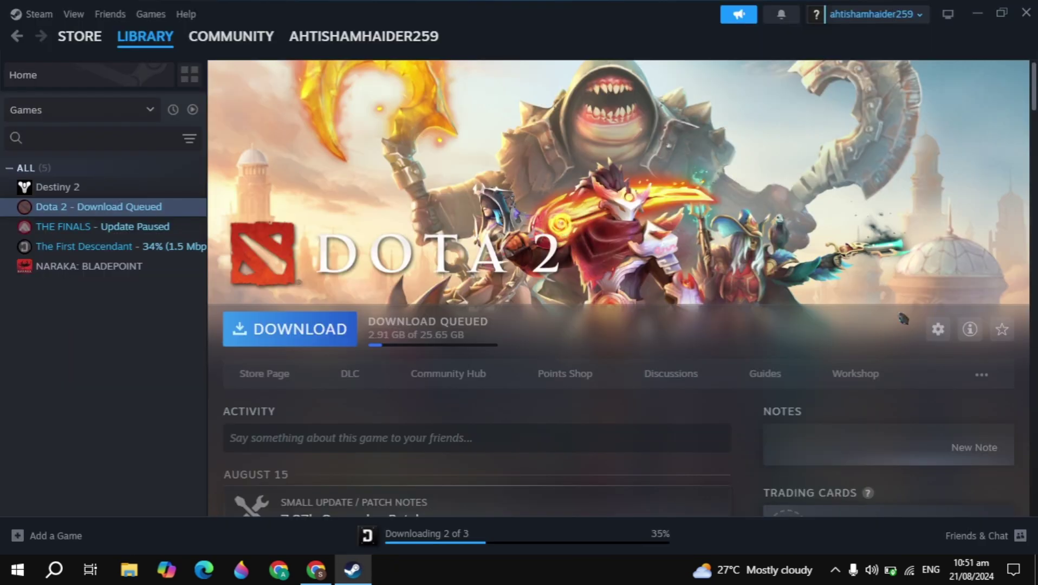
pyautogui.click(942, 332)
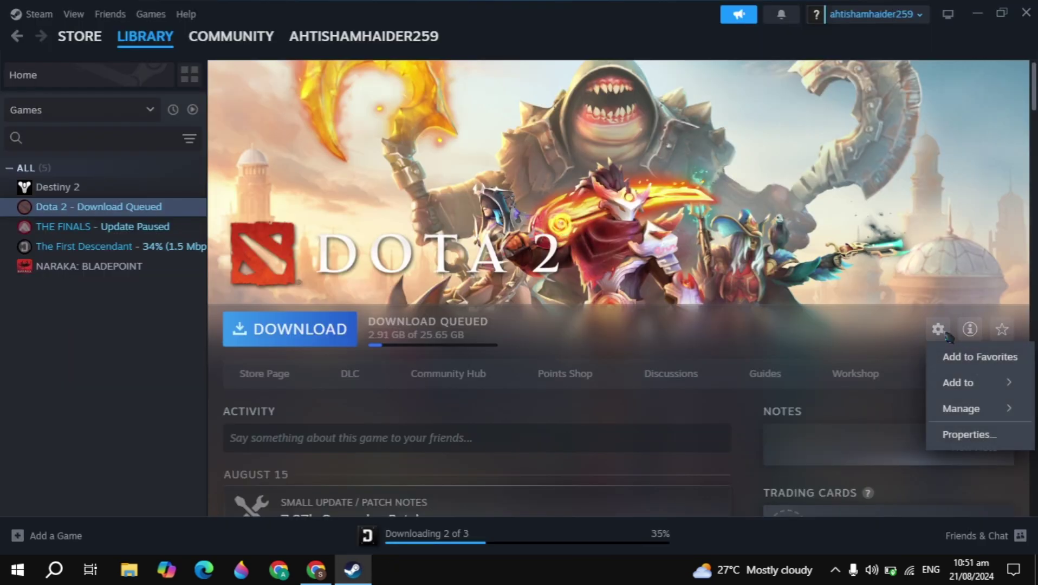
pyautogui.moveTo(947, 420)
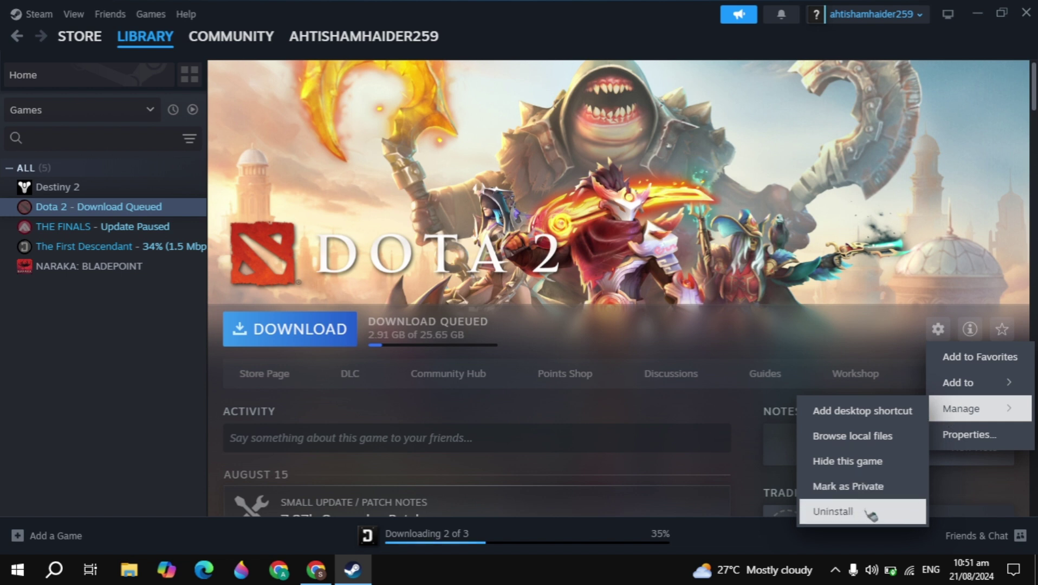
pyautogui.click(620, 347)
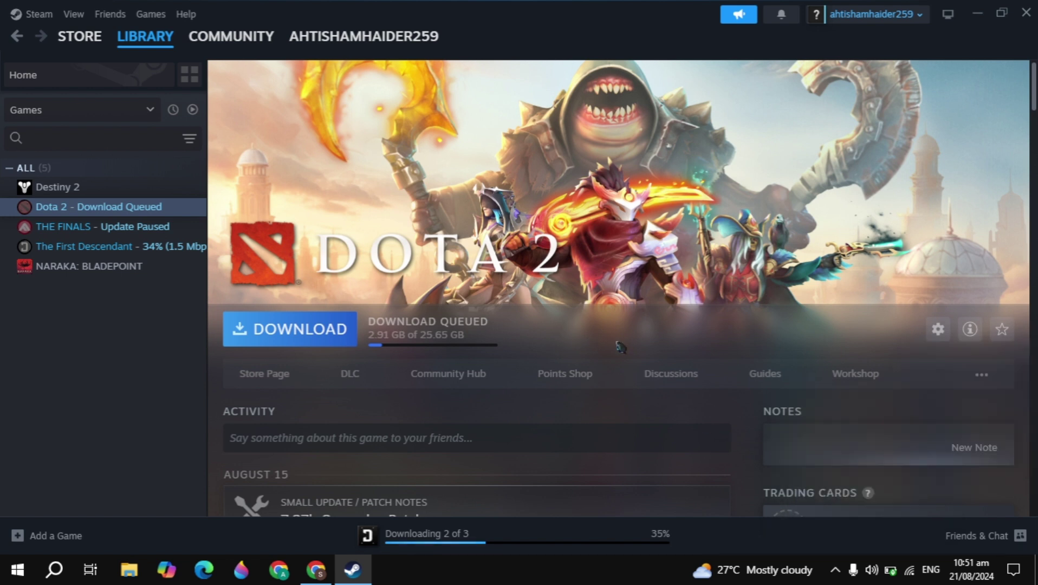